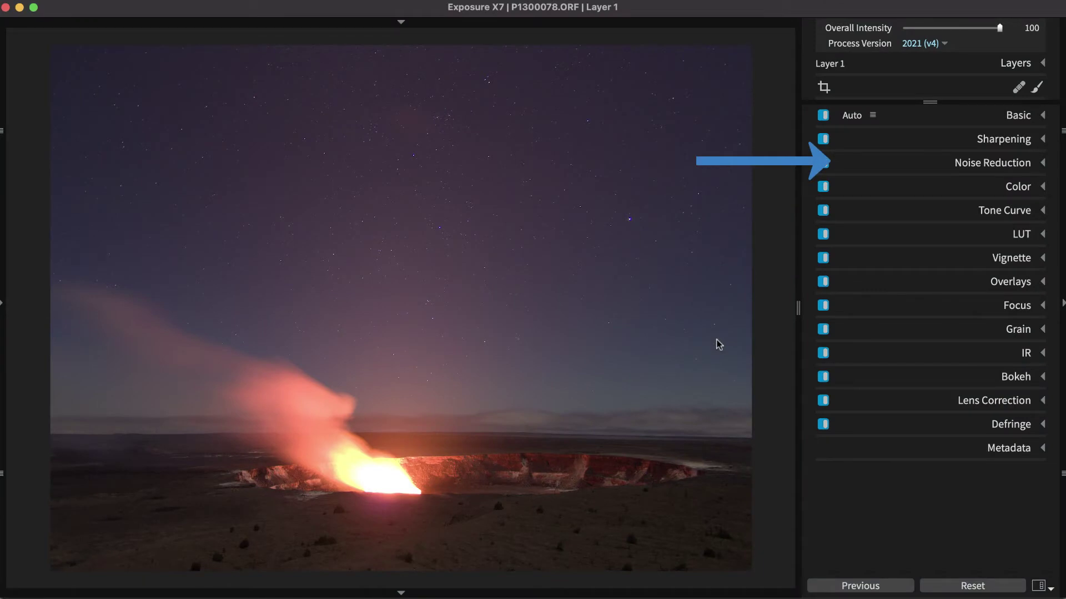
Step: Expand the Noise Reduction panel and keep Profile mode with the Olympus E-M5 camera profile
click(998, 164)
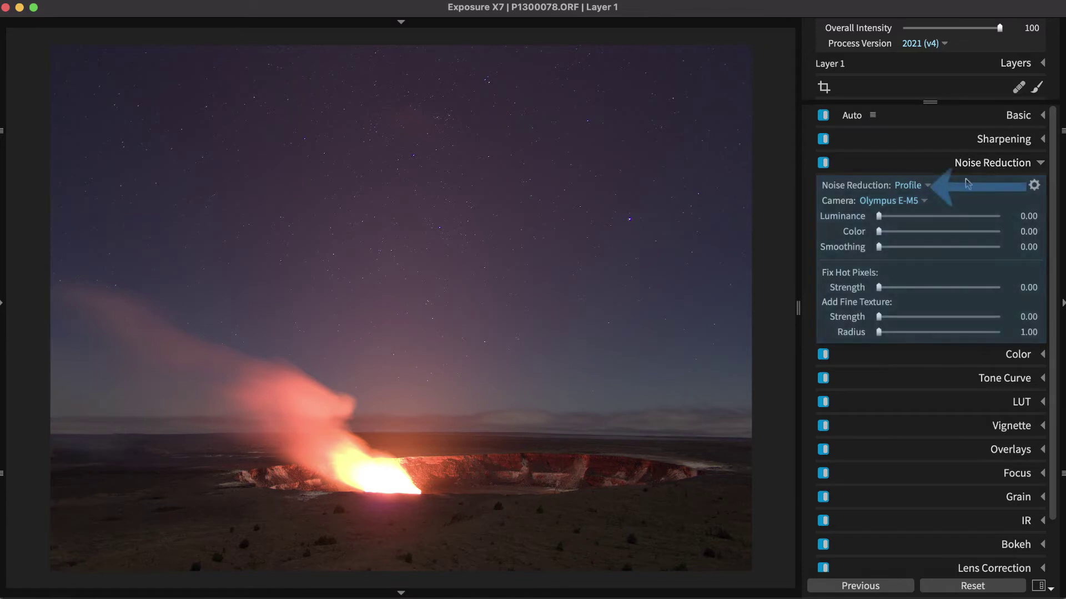
click(927, 186)
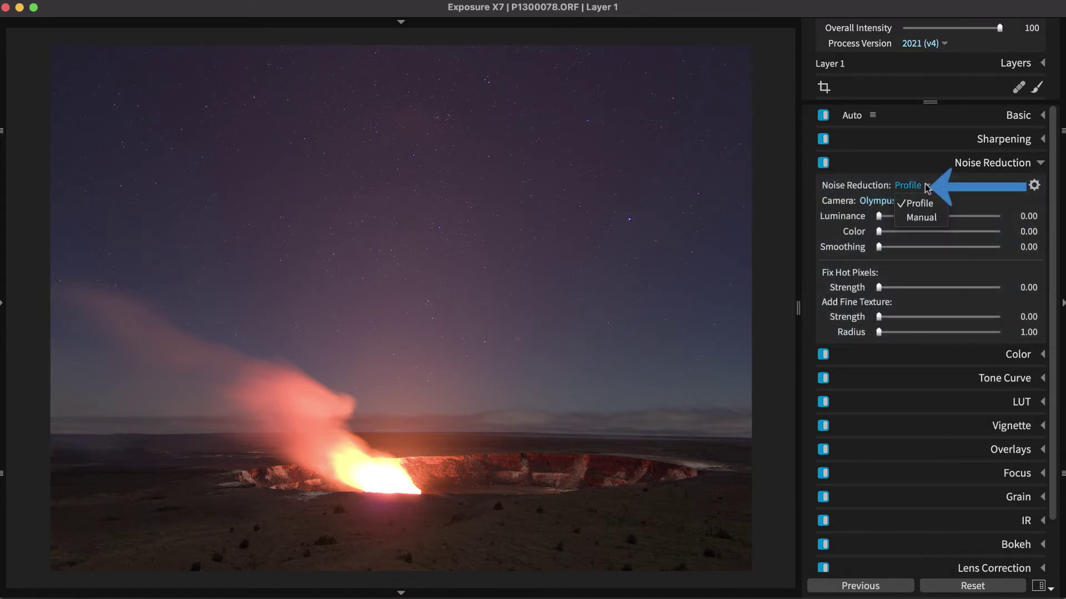
click(926, 187)
click(919, 203)
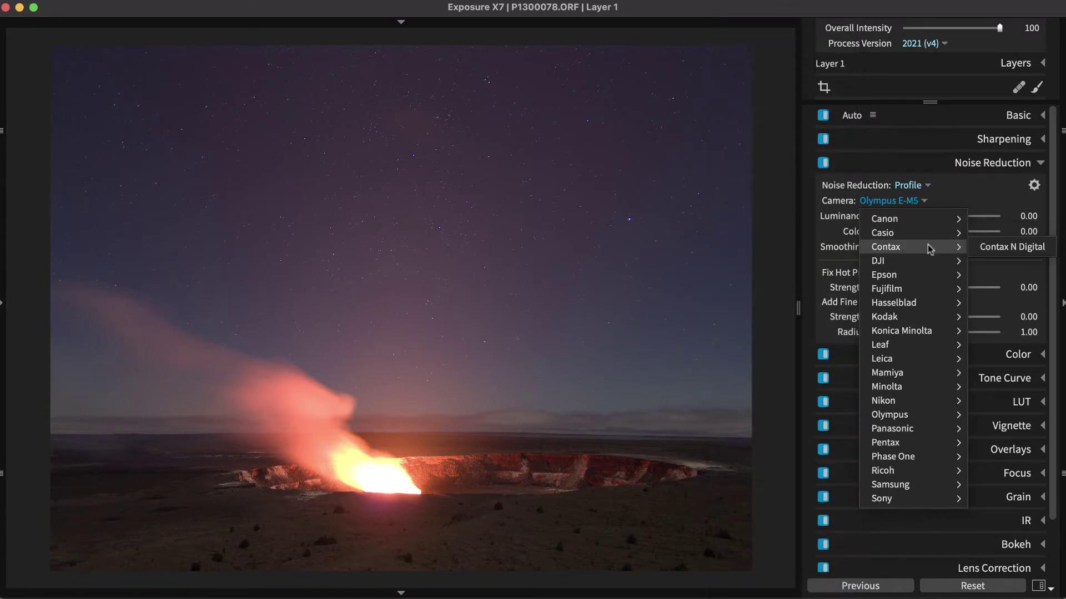
mouse_move(908, 274)
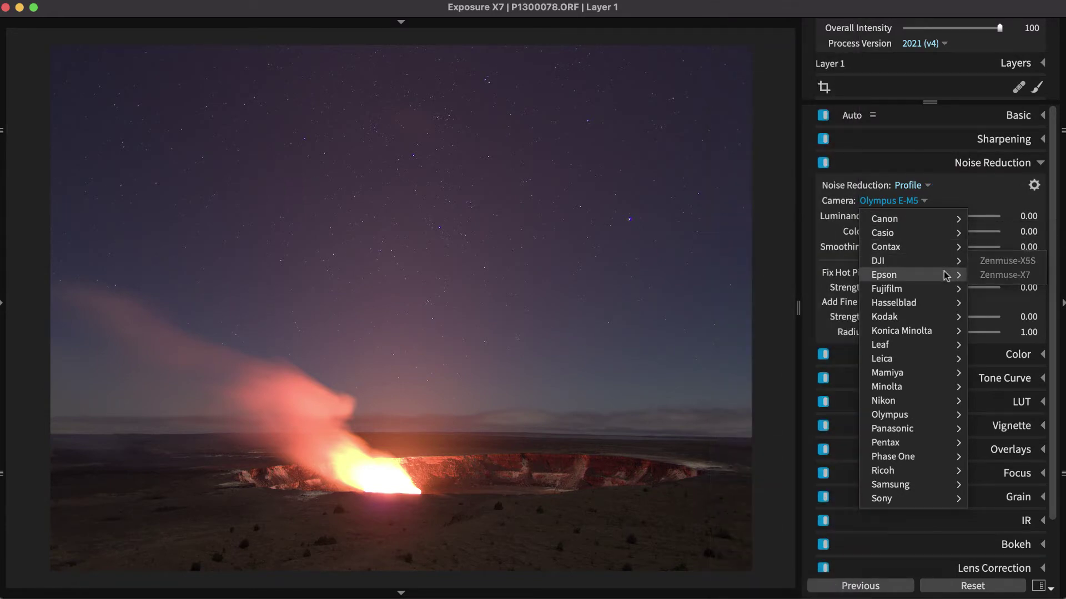
click(970, 187)
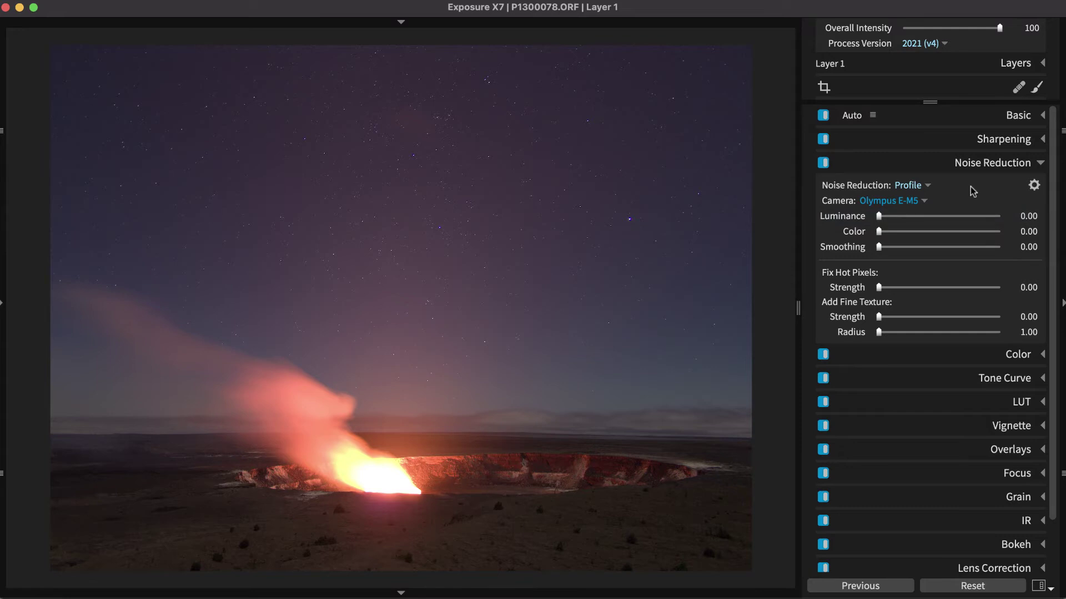
Step: Zoom to 100% on the star field and raise Luminance noise reduction to 0.62
click(559, 308)
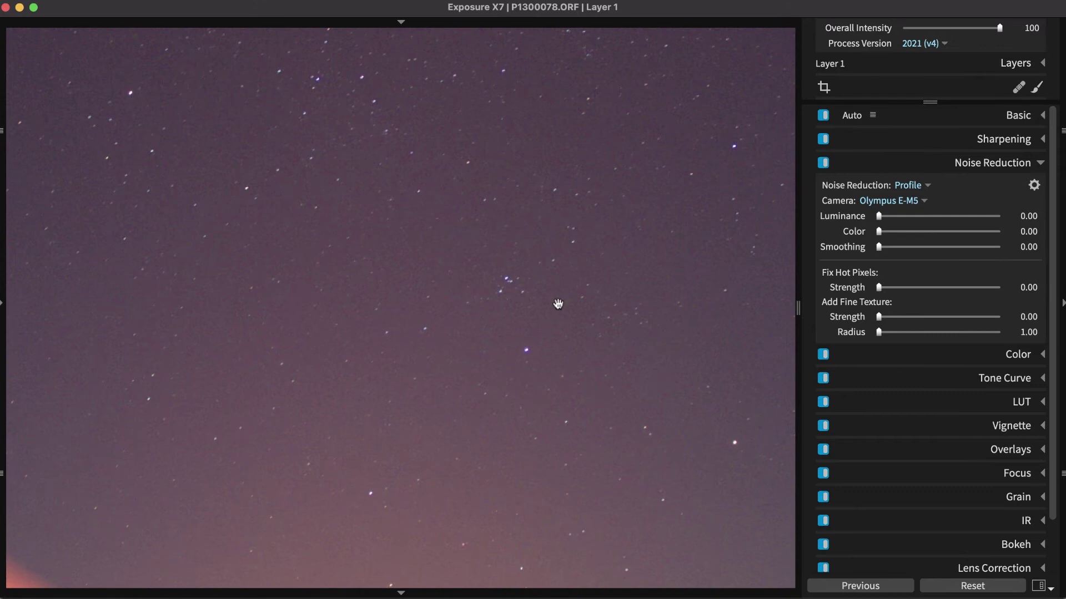
drag(558, 304, 229, 406)
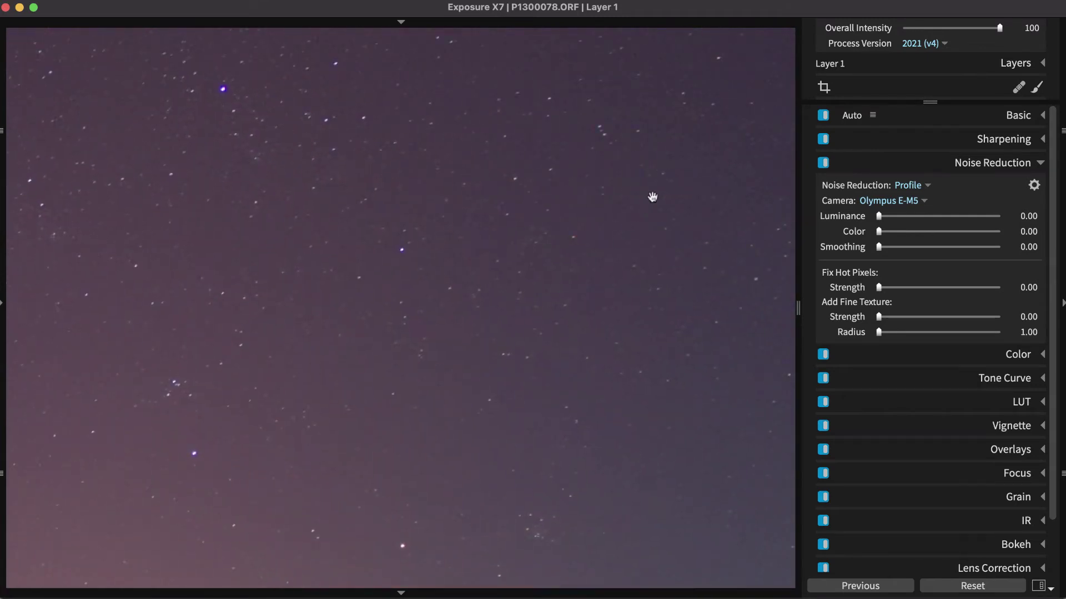
mouse_move(653, 197)
mouse_down()
mouse_move(373, 406)
mouse_move(117, 423)
mouse_up()
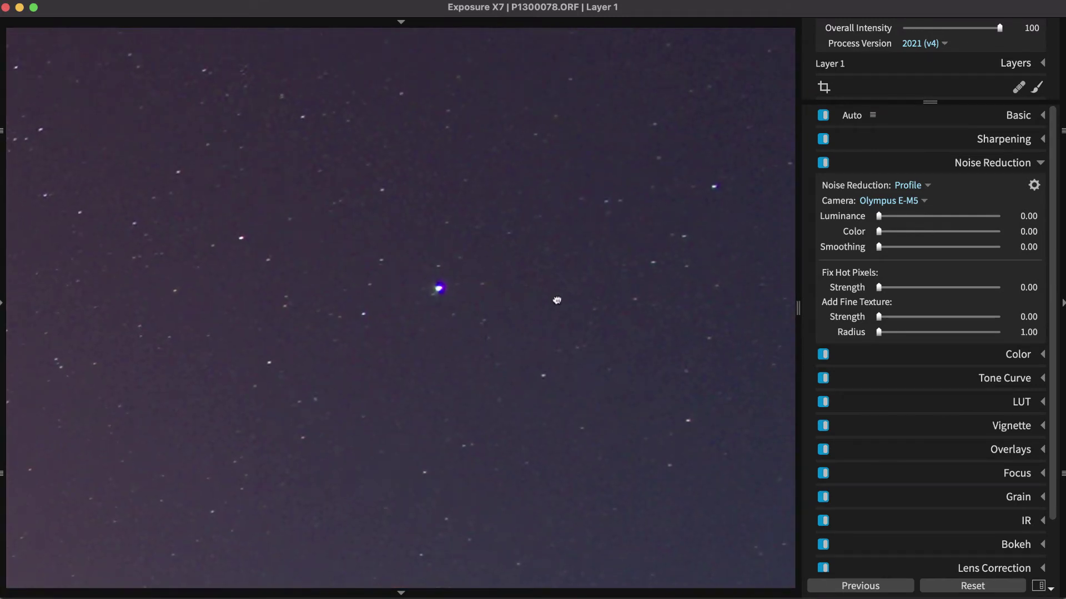
mouse_move(556, 299)
mouse_down()
mouse_move(385, 461)
mouse_move(472, 476)
mouse_up()
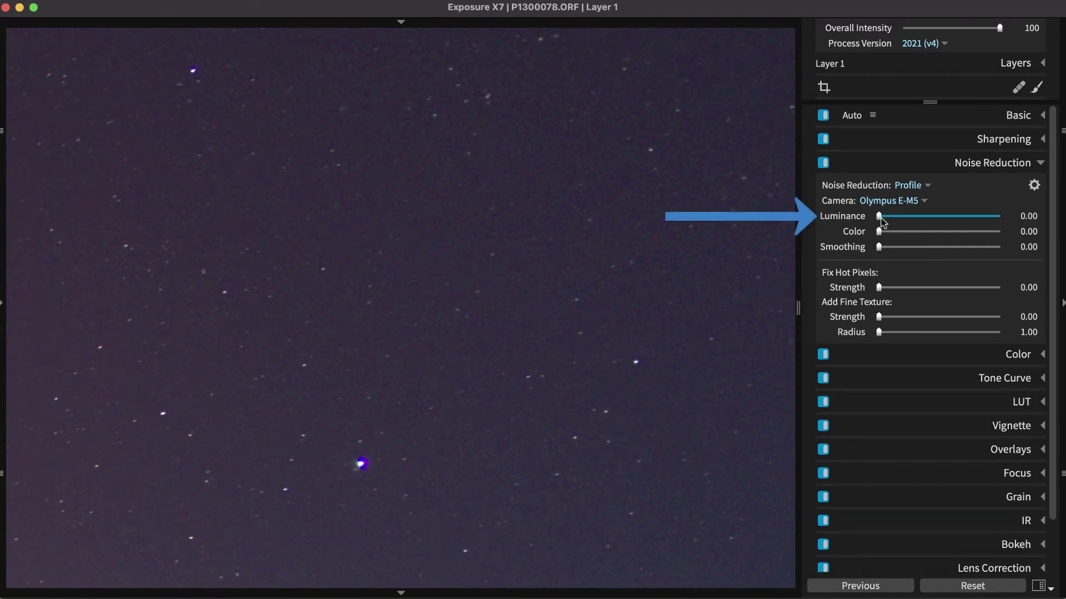
drag(879, 216, 915, 219)
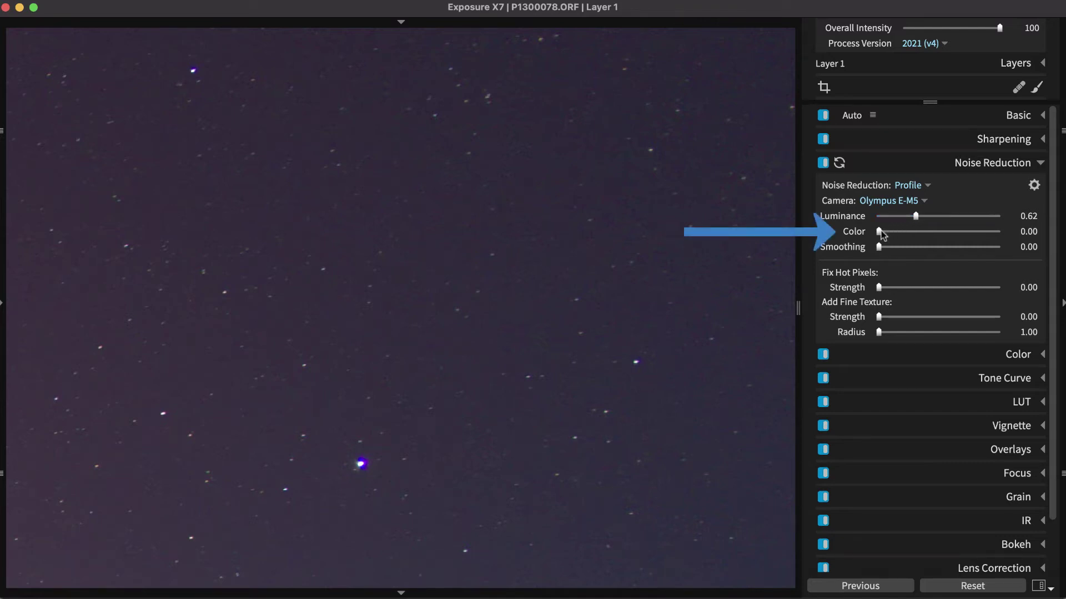
Step: Raise the Color slider to 1.14 and the Smoothing slider to 0.22
drag(881, 231, 945, 235)
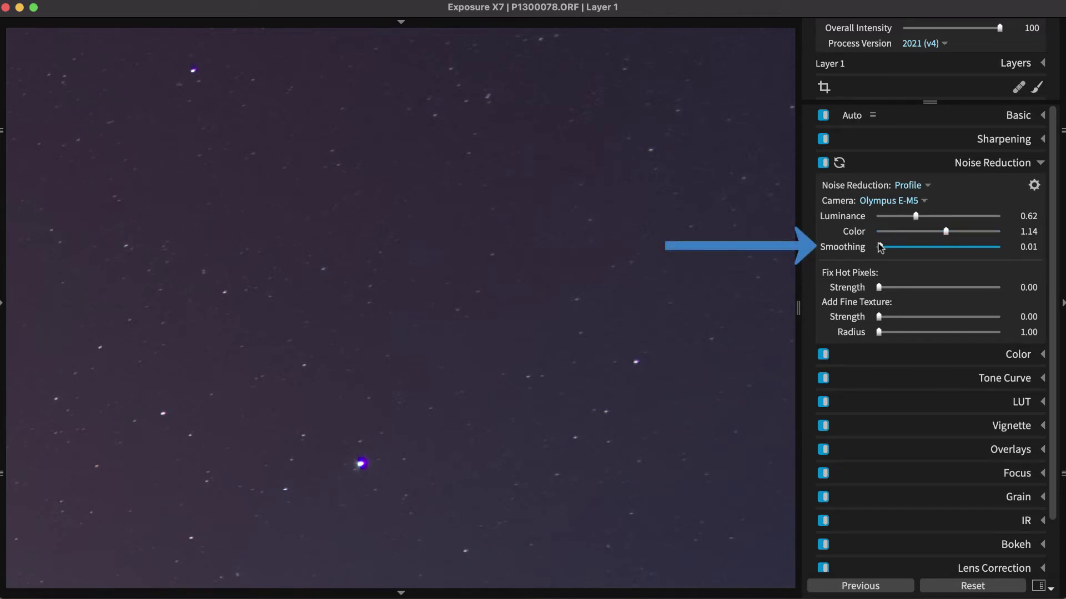
drag(879, 248, 904, 248)
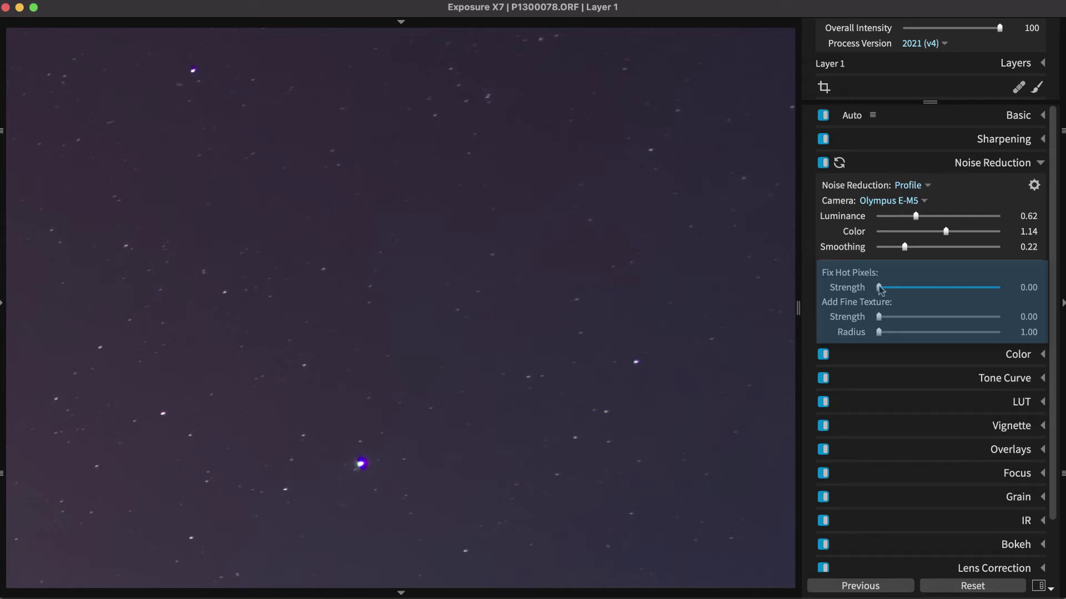
Step: Raise Fix Hot Pixels strength to 0.87
drag(879, 287, 881, 288)
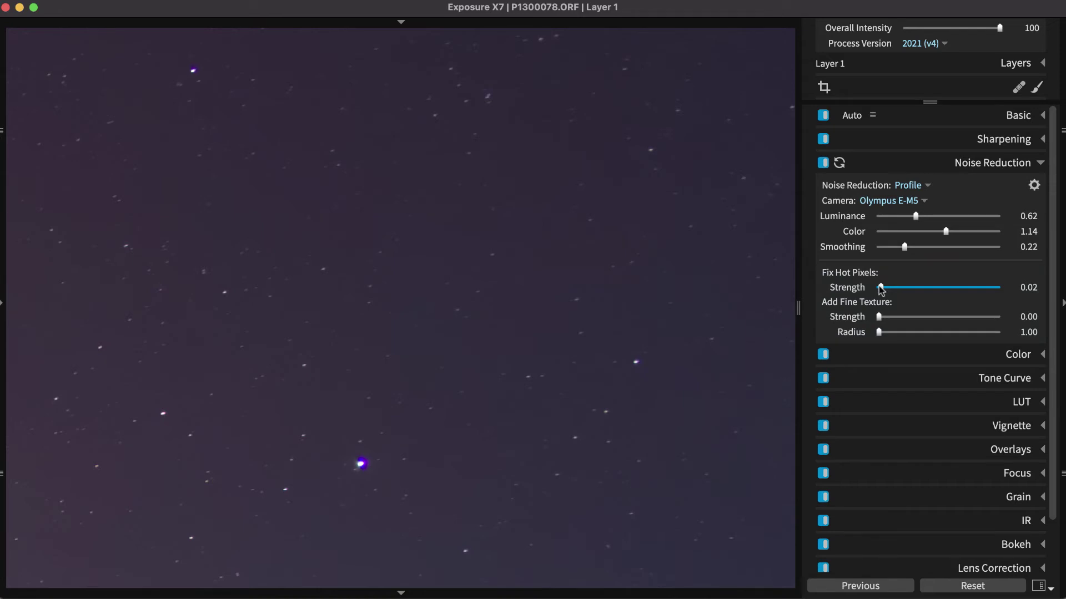
drag(881, 288, 893, 287)
drag(893, 288, 981, 288)
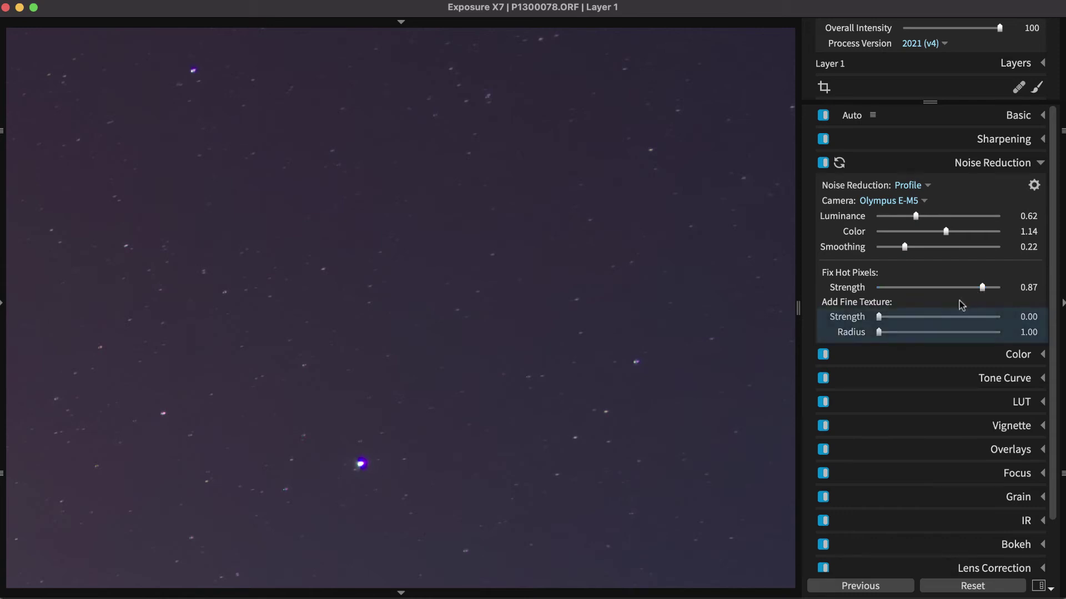
Step: Add fine texture at strength 0.18 and radius 1.14, then fit the volcano photo to the window
click(900, 319)
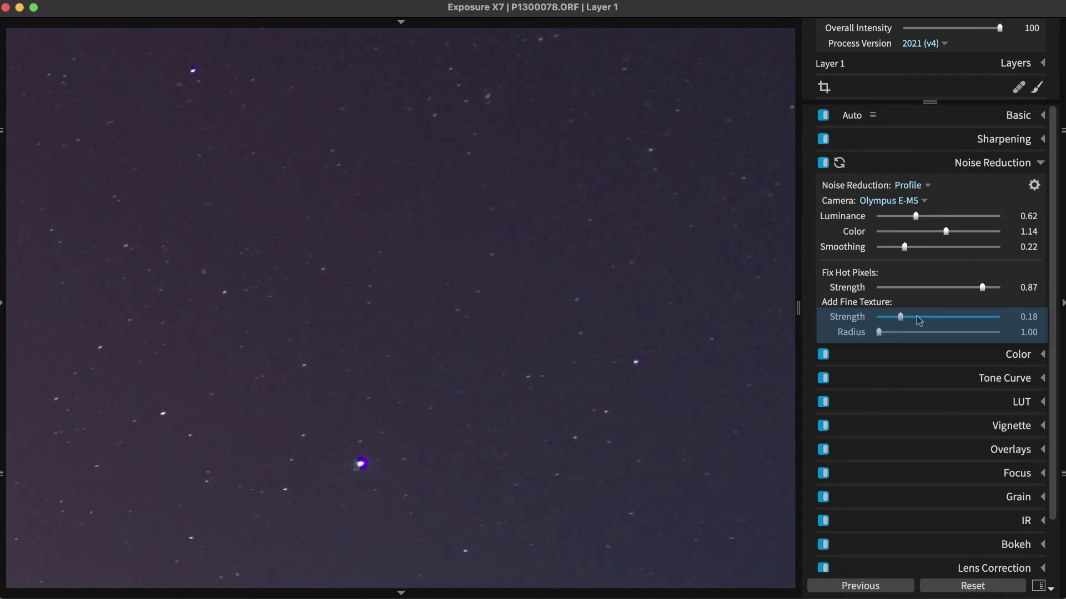
drag(879, 332, 882, 331)
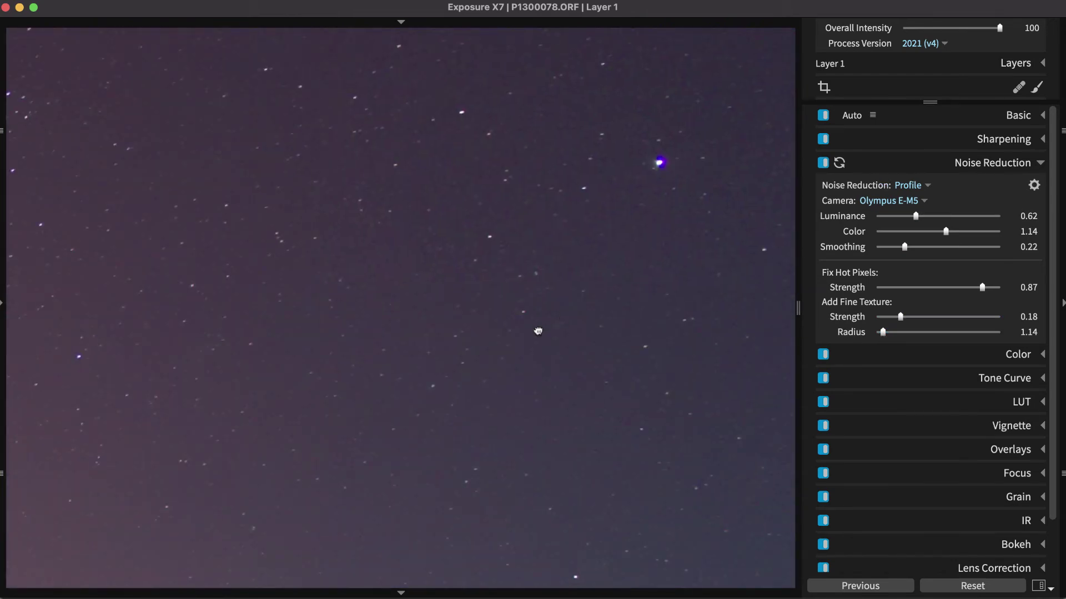
click(538, 338)
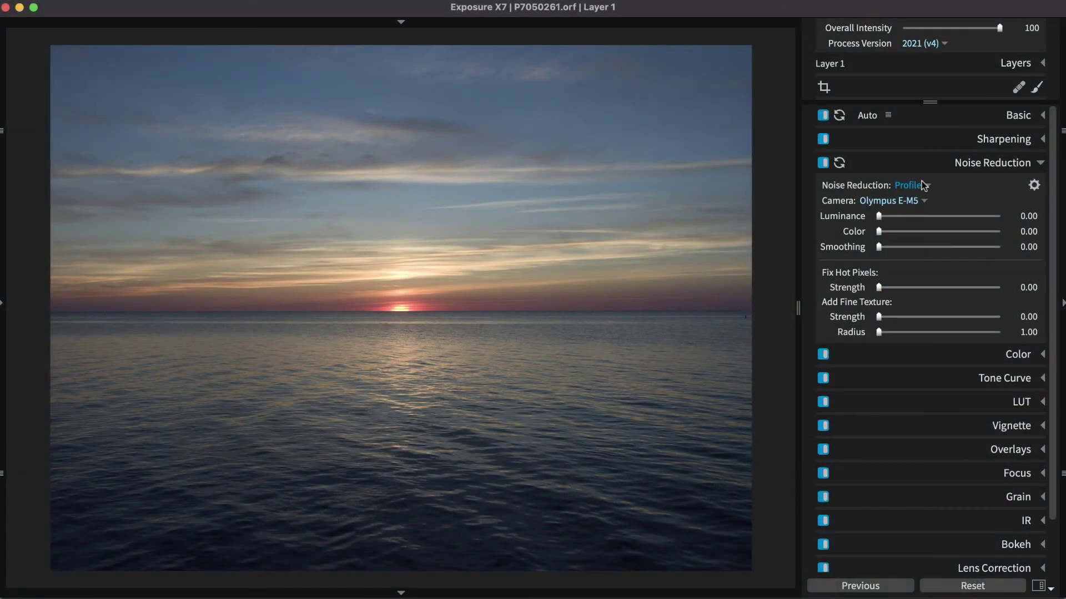
Step: Choose Manual noise reduction for the sunset photo and zoom into the dark water
click(926, 186)
click(927, 218)
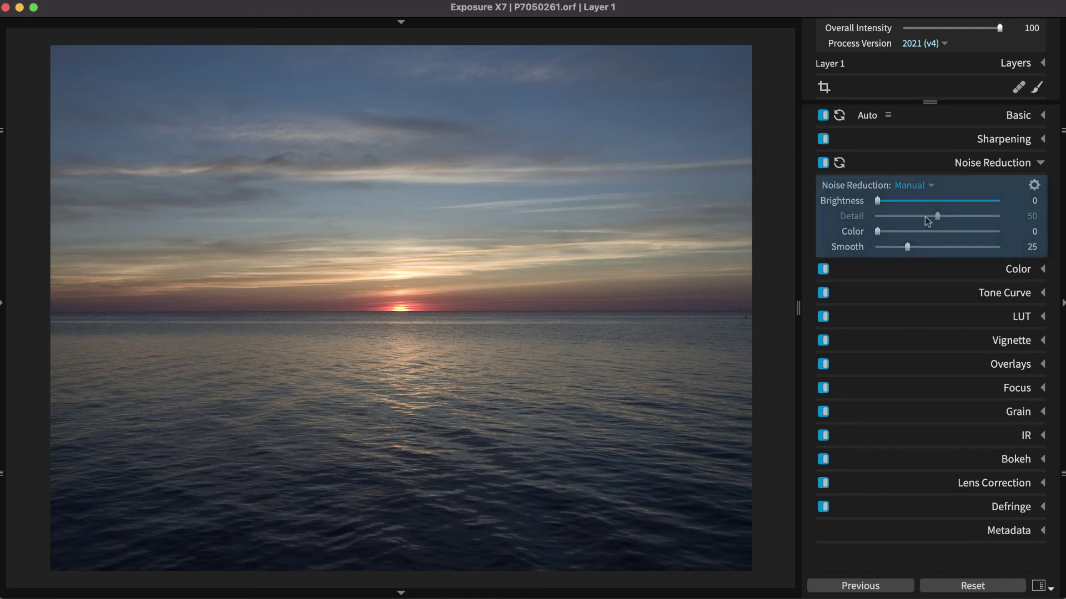
scroll(669, 392, up, 3)
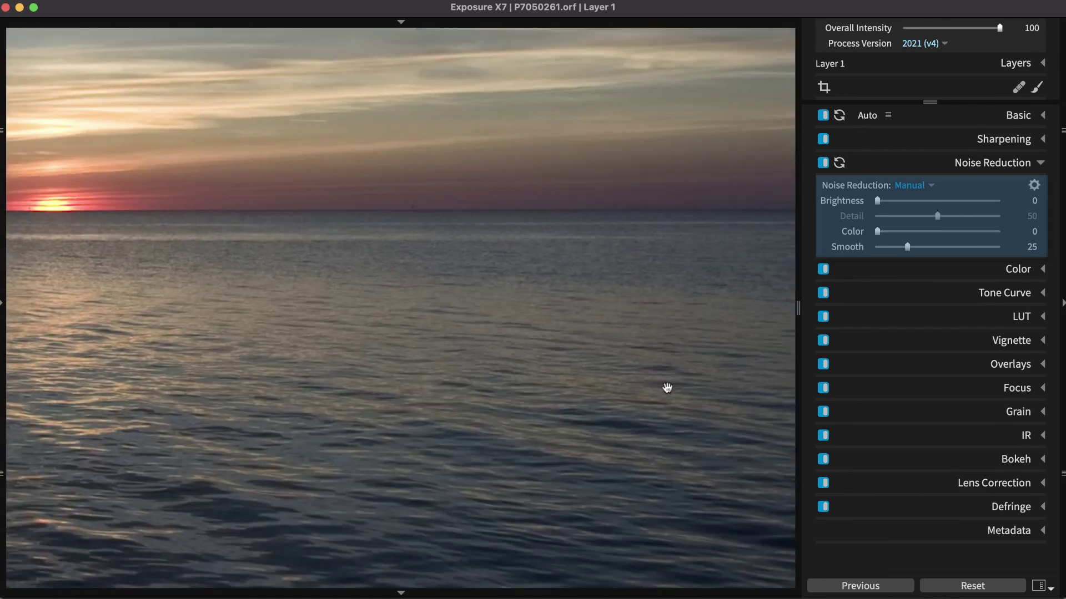
scroll(668, 388, up, 3)
scroll(683, 482, up, 3)
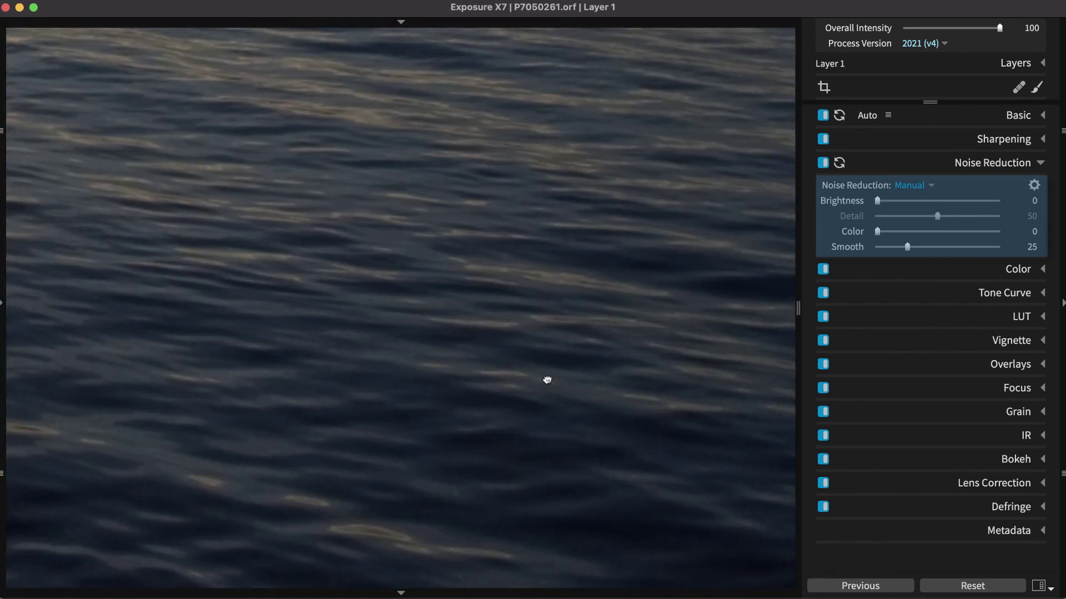
drag(545, 375, 169, 194)
mouse_move(353, 283)
mouse_down()
mouse_move(547, 265)
mouse_move(549, 283)
mouse_up()
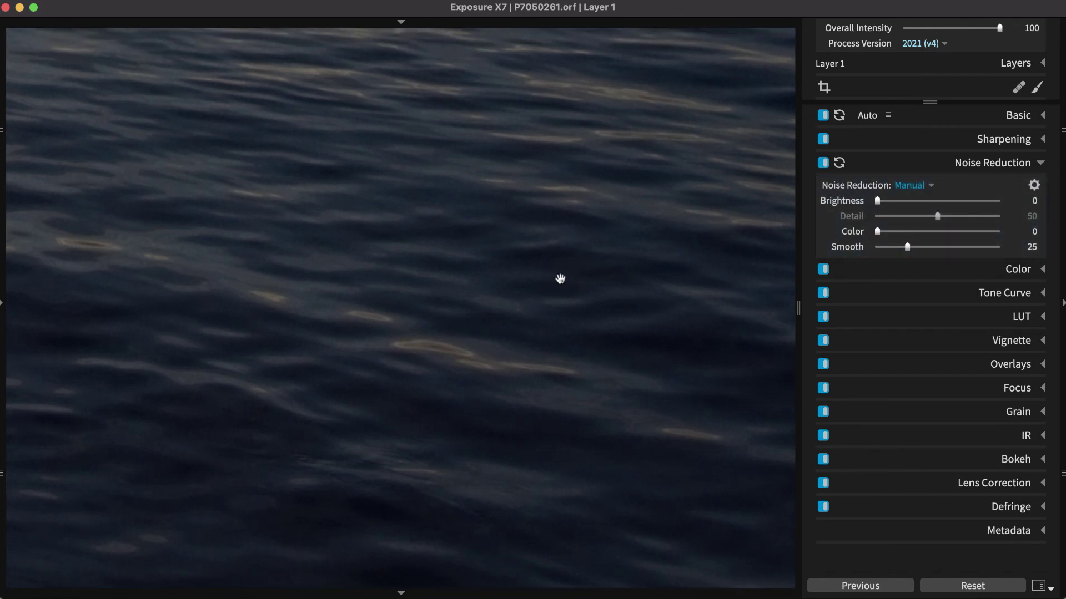
Step: Drag the manual sliders to Brightness 41, Detail 24, Color 3 and Smooth 51
drag(877, 202, 925, 203)
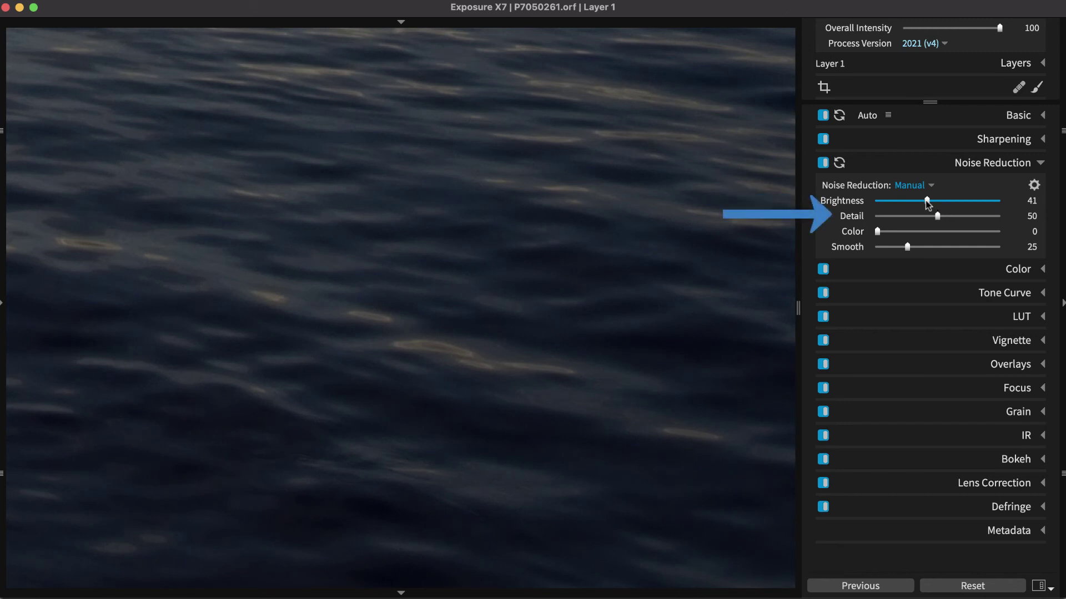
drag(935, 216, 906, 216)
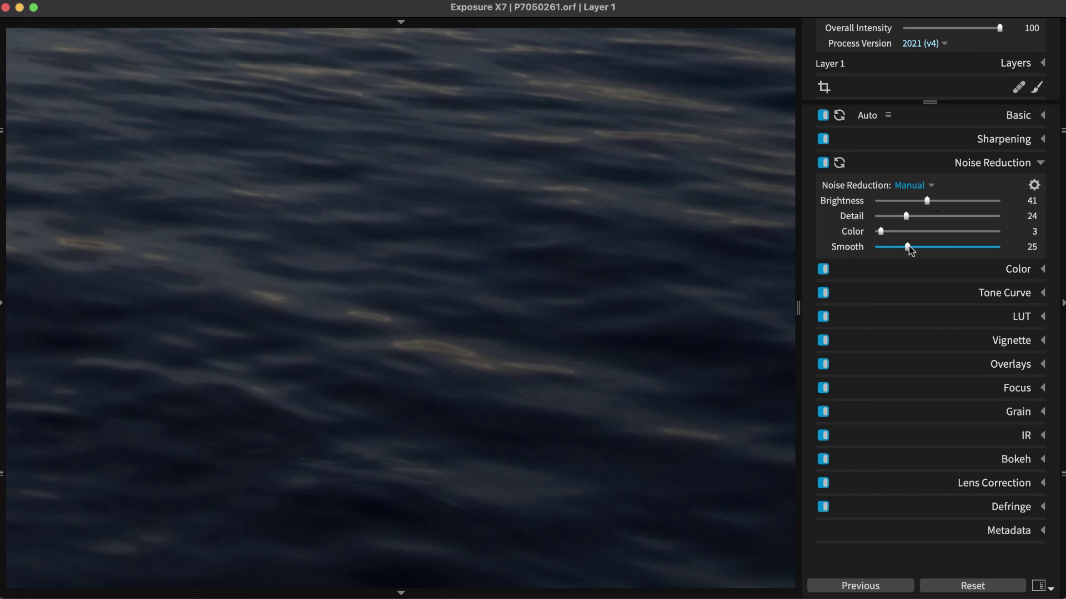
drag(908, 246, 937, 248)
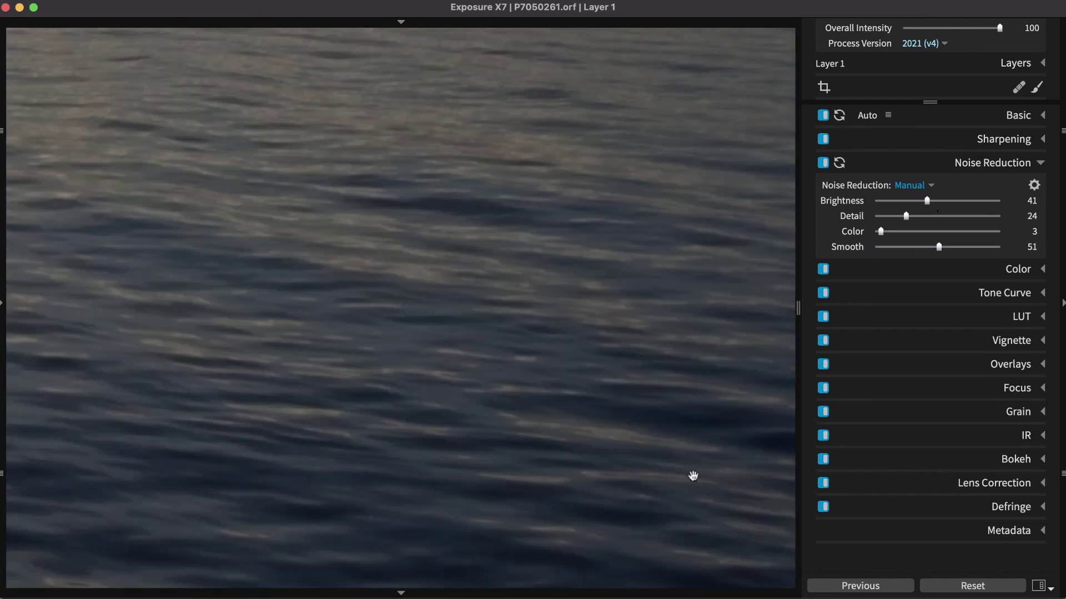
drag(423, 240, 573, 523)
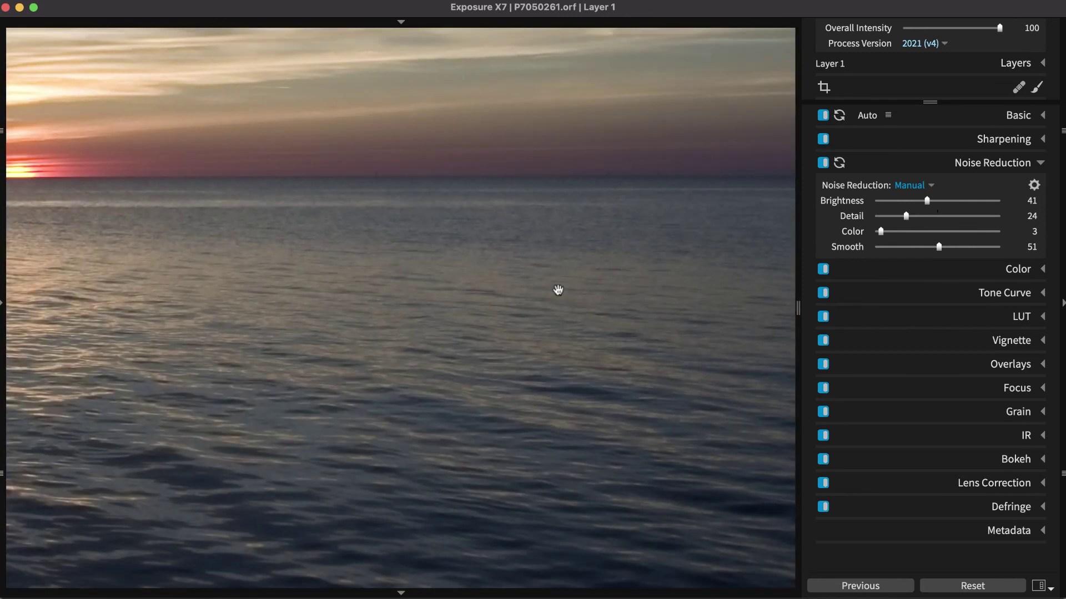
Step: Zoom back out so the entire seascape fits the window
click(558, 290)
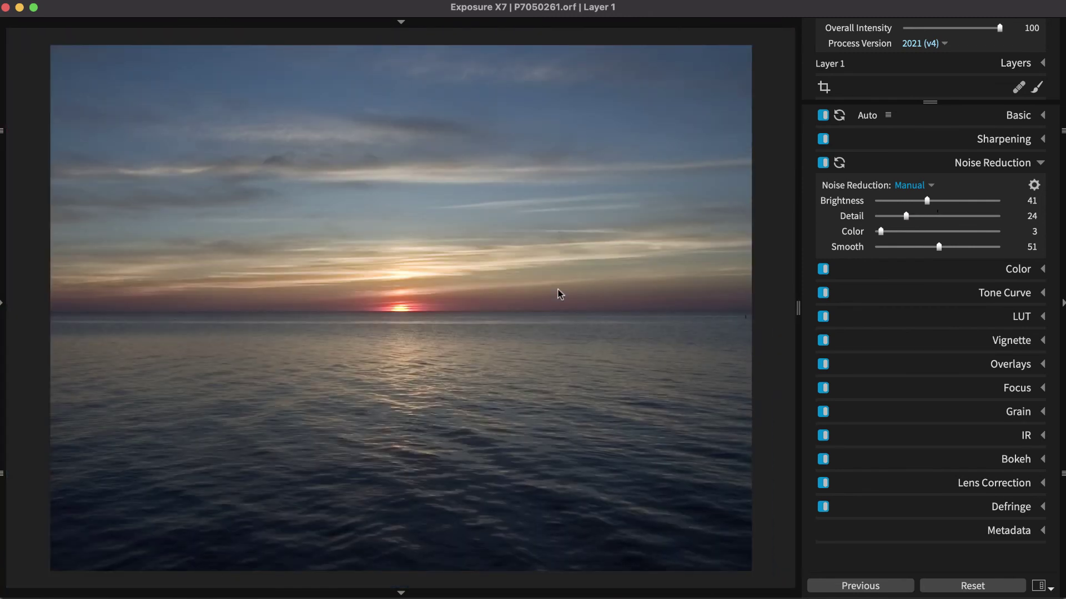